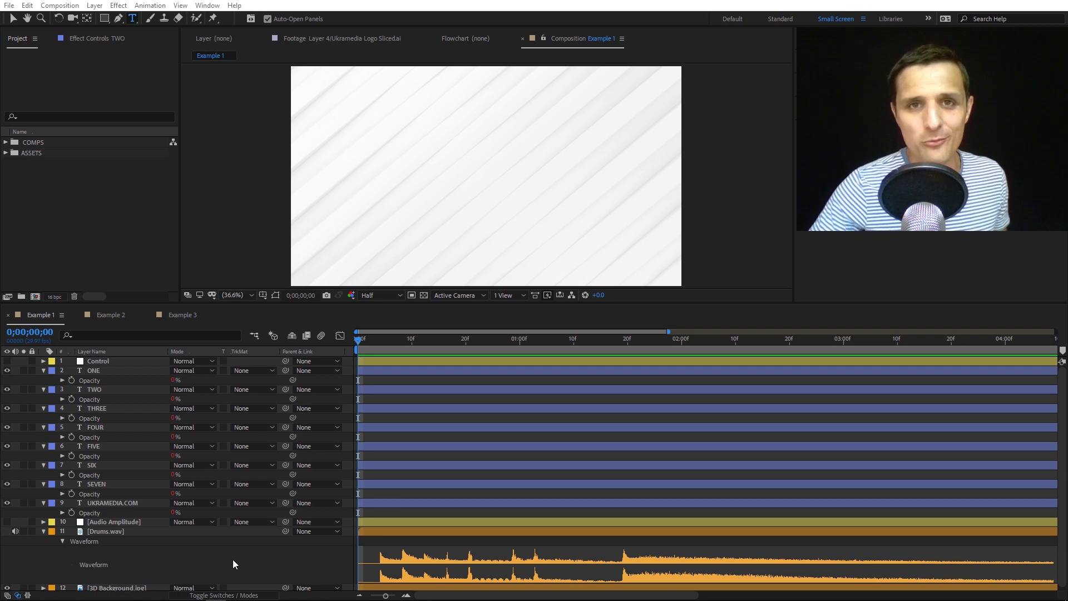
Play a quick preview of the Example 1 composition, then stop it
{"action": "left_click", "coordinate": [368, 345]}
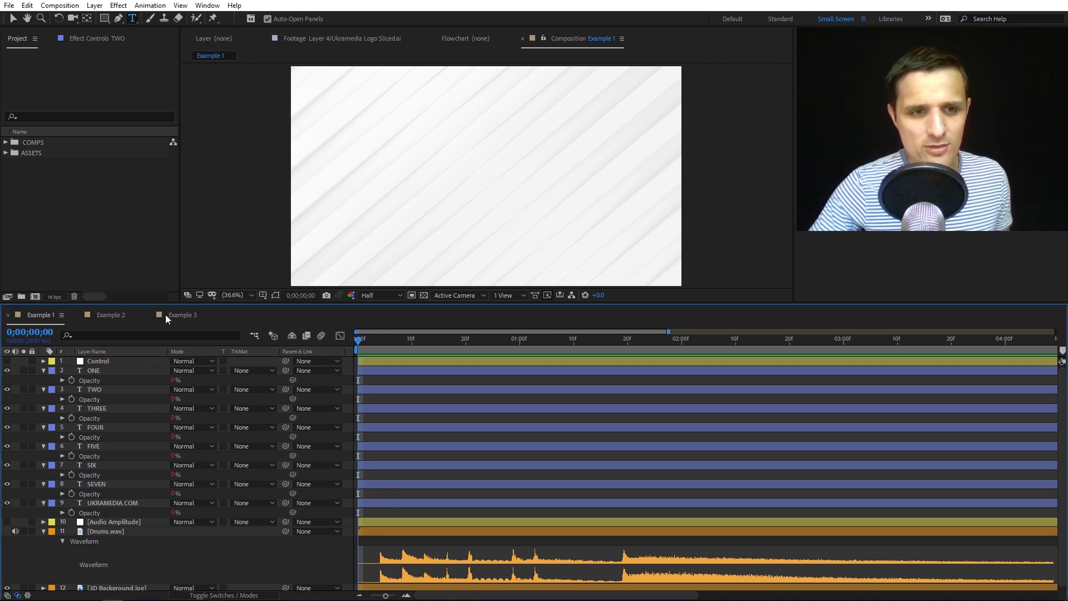
{"action": "key", "text": "space"}
{"action": "key", "text": "space"}
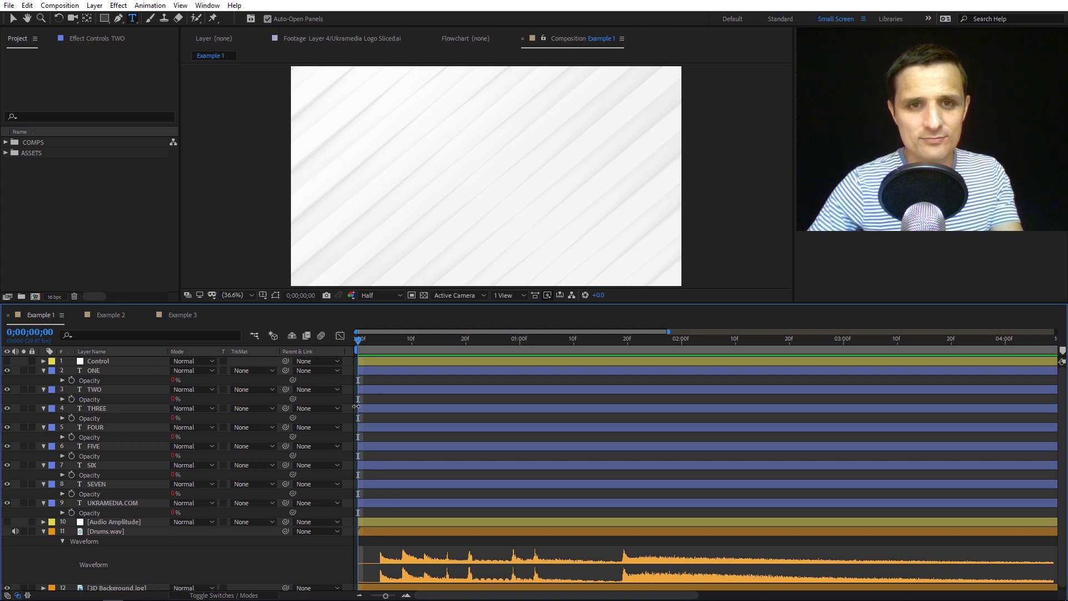
{"action": "key", "text": "space"}
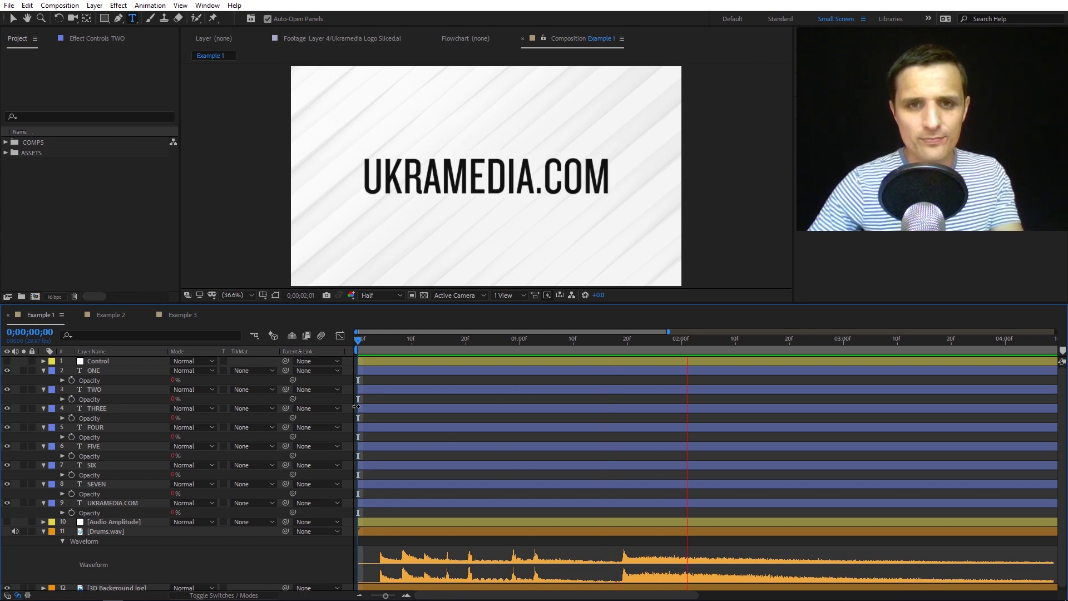
Scrub through the drum beats at frames 6, 9 and 14 to confirm ONE, TWO and THREE reach 100% opacity
{"action": "left_click", "coordinate": [391, 341]}
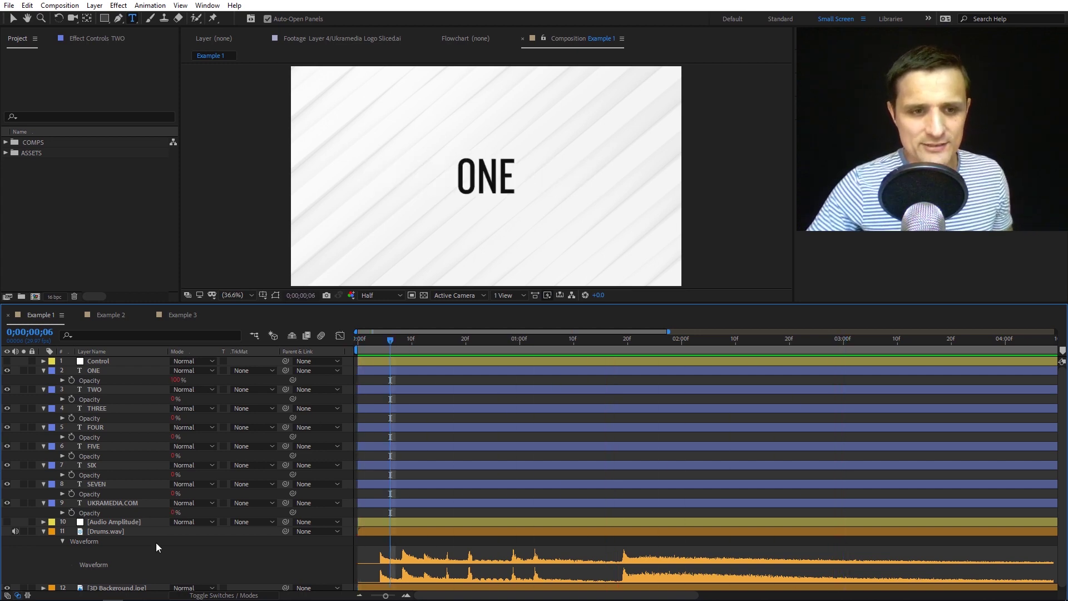
{"action": "left_click", "coordinate": [429, 532]}
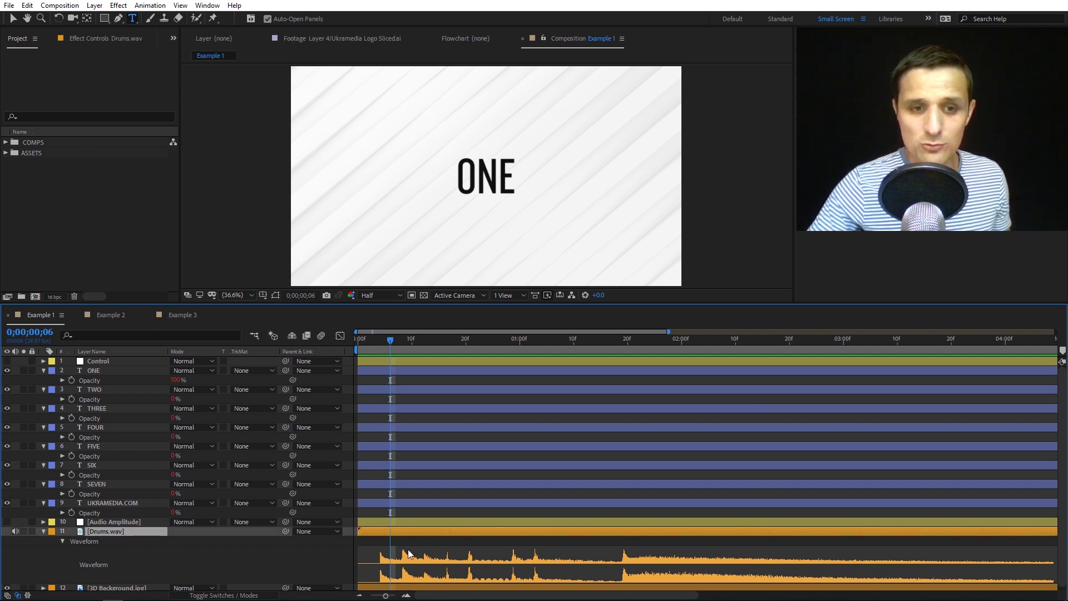
{"action": "key", "text": "Page_Up"}
{"action": "key", "text": "Page_Up"}
{"action": "key", "text": "Page_Up"}
{"action": "key", "text": "Page_Up"}
{"action": "key", "text": "Page_Up"}
{"action": "key", "text": "Page_Up"}
{"action": "left_click", "coordinate": [103, 371]}
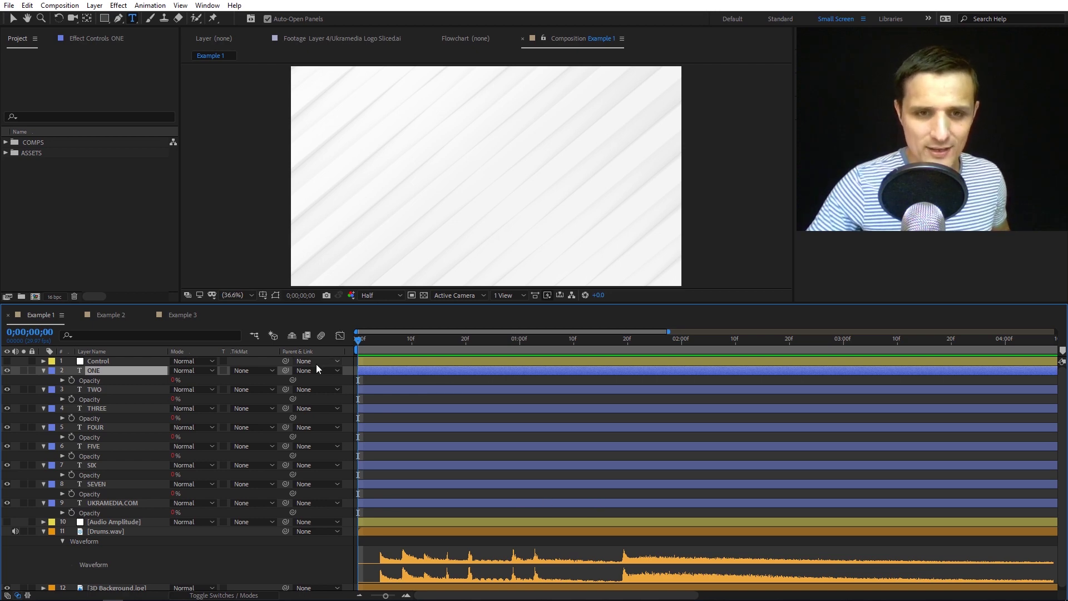
{"action": "left_click_drag", "start_coordinate": [358, 340], "coordinate": [389, 346]}
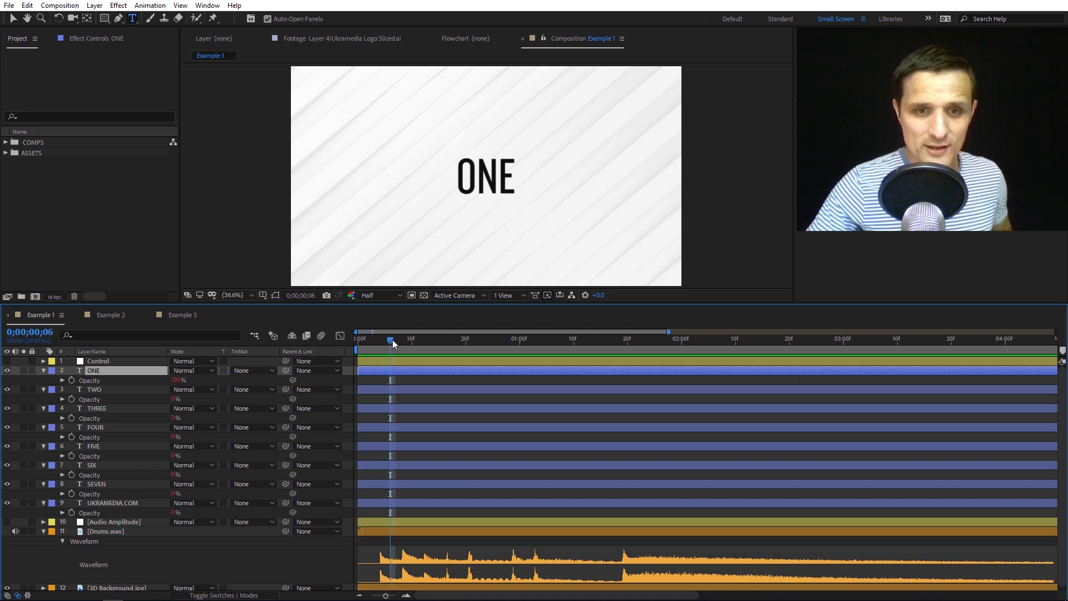
{"action": "left_click_drag", "start_coordinate": [393, 341], "coordinate": [409, 345]}
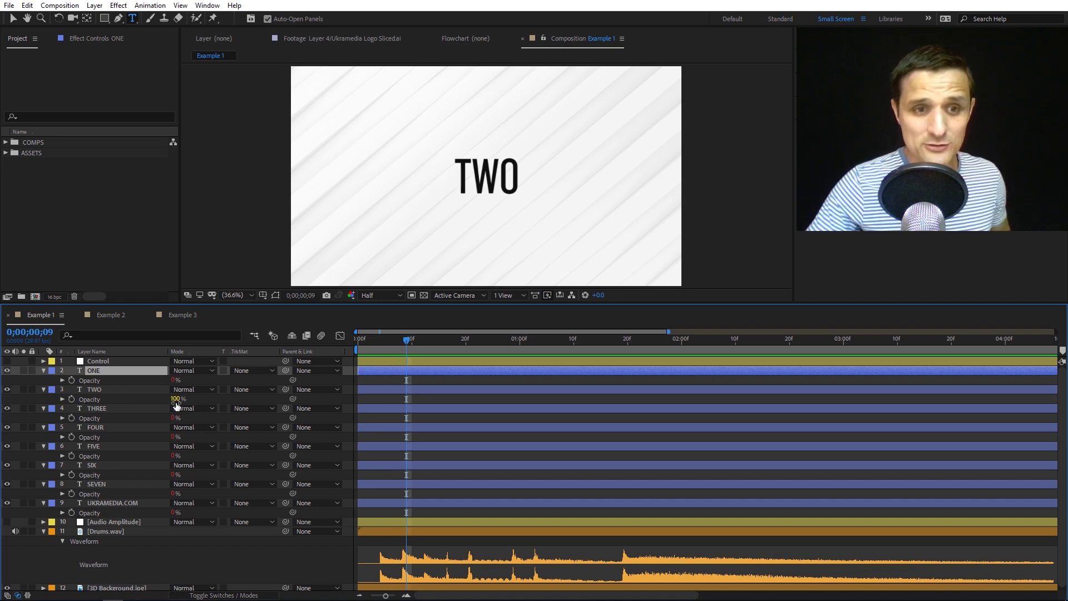
{"action": "left_click_drag", "start_coordinate": [406, 340], "coordinate": [434, 341]}
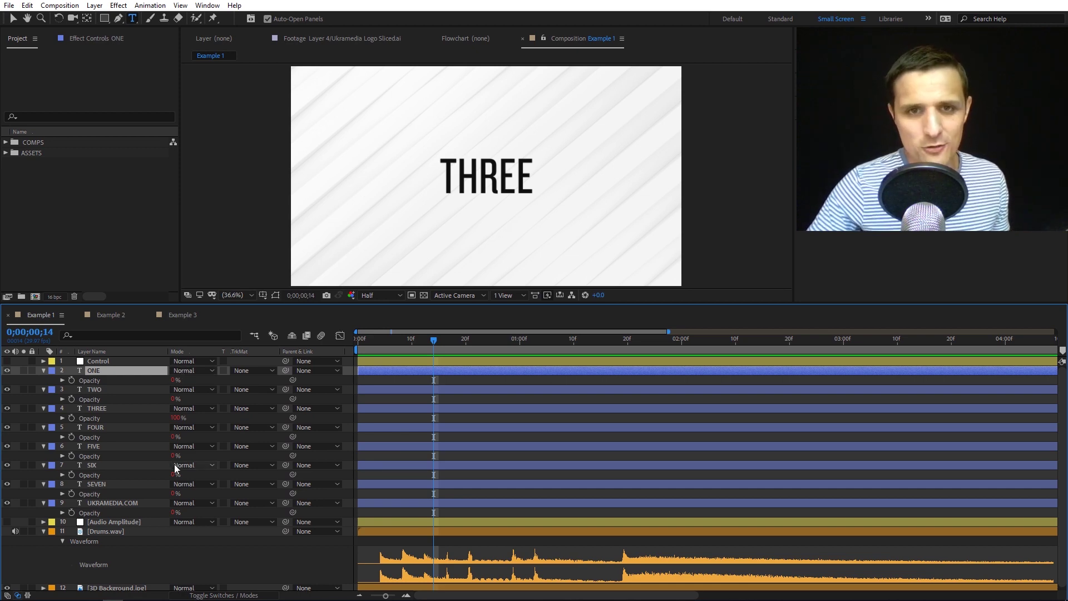
Switch to the Example 2 composition and play a short preview
{"action": "left_click", "coordinate": [109, 316]}
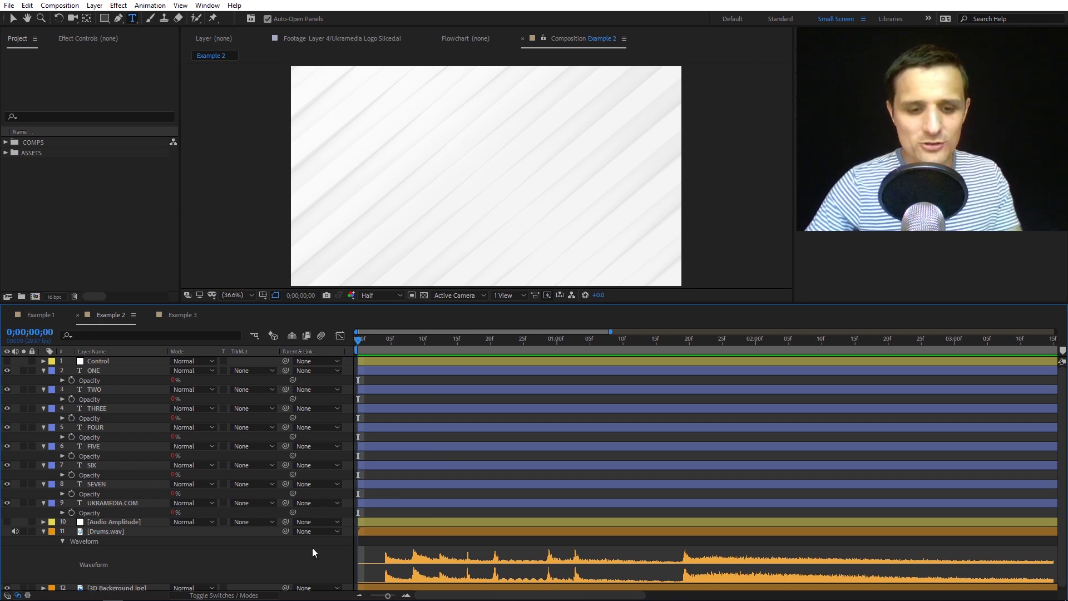
{"action": "key", "text": "space"}
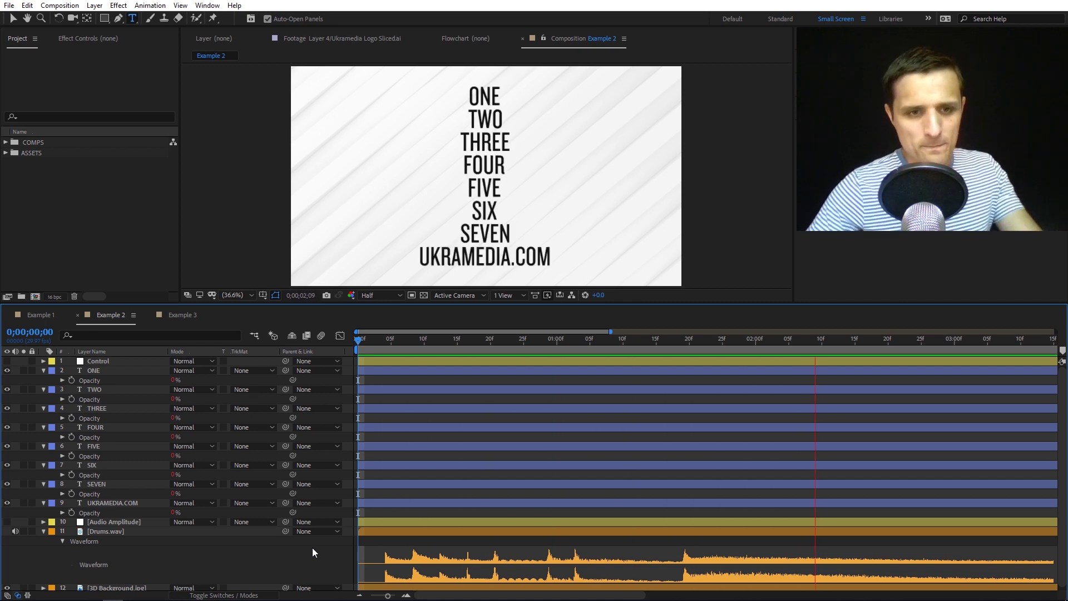
{"action": "key", "text": "space"}
Scrub the Example 2 drum beats for ONE and TWO, ending at frame 27 where ONE–FIVE show
{"action": "left_click_drag", "start_coordinate": [389, 342], "coordinate": [378, 345]}
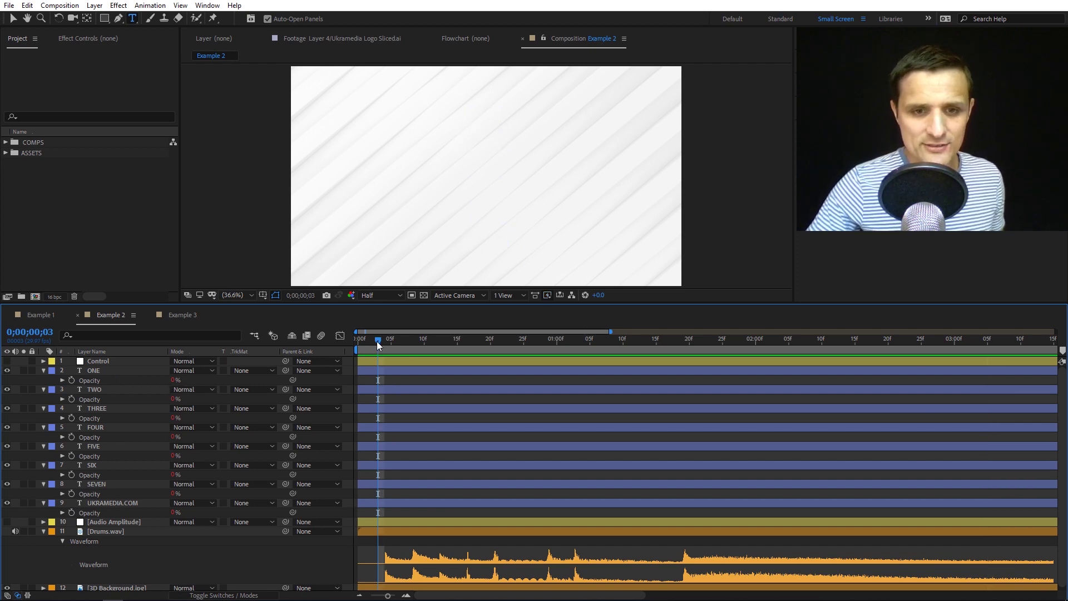
{"action": "left_click_drag", "start_coordinate": [378, 342], "coordinate": [391, 341]}
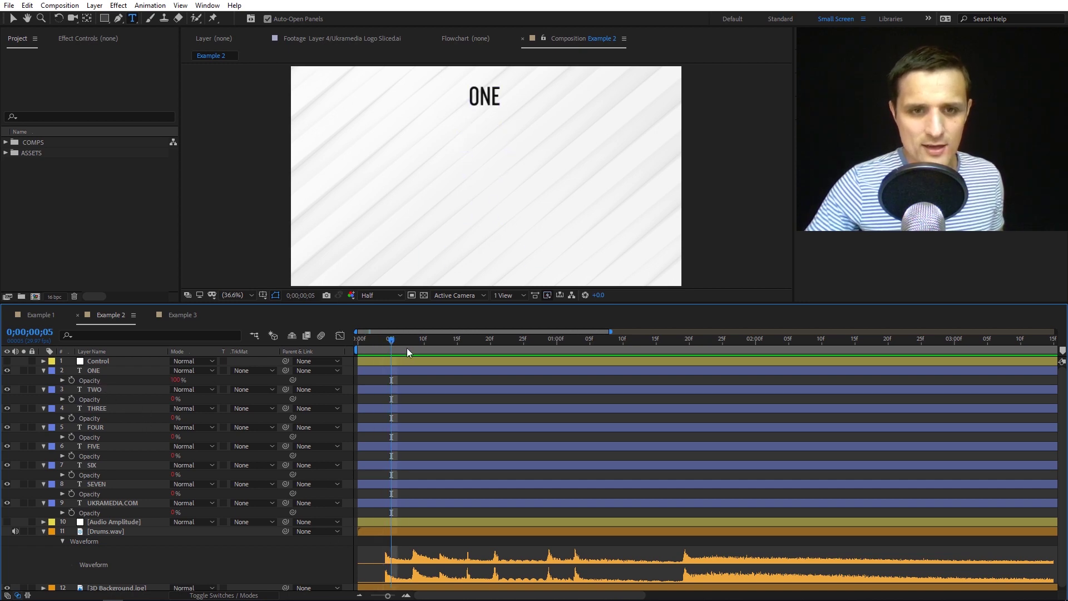
{"action": "left_click_drag", "start_coordinate": [393, 341], "coordinate": [420, 345]}
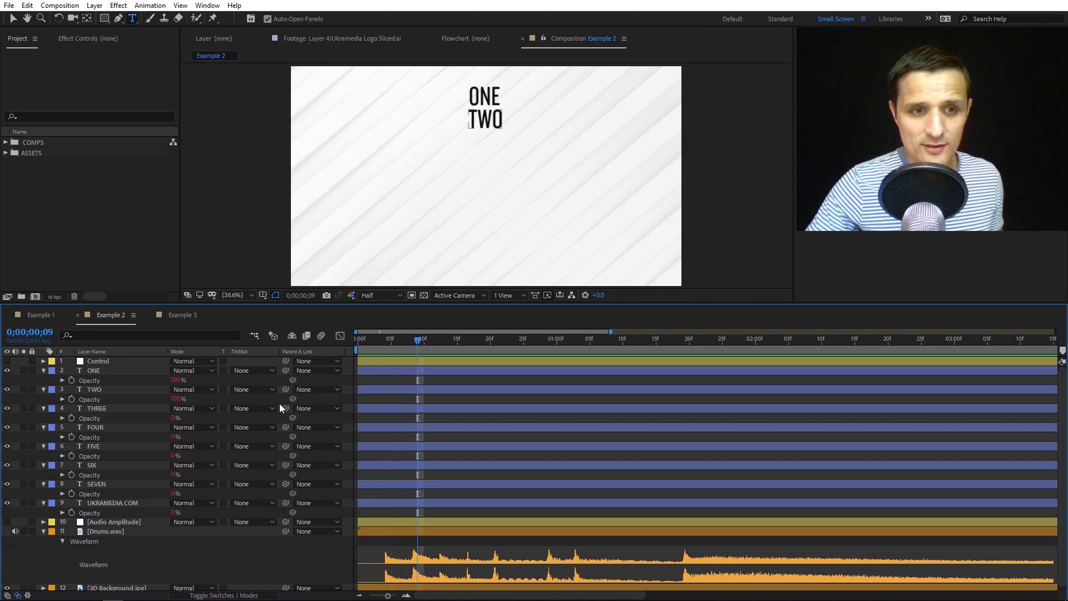
{"action": "left_click", "coordinate": [97, 391]}
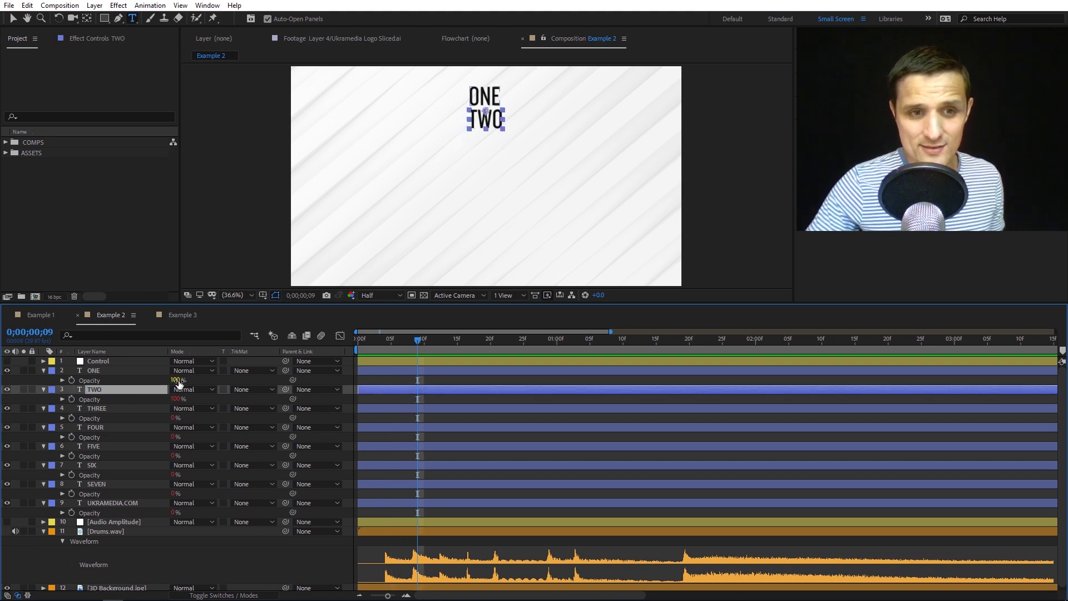
{"action": "left_click_drag", "start_coordinate": [383, 345], "coordinate": [596, 344]}
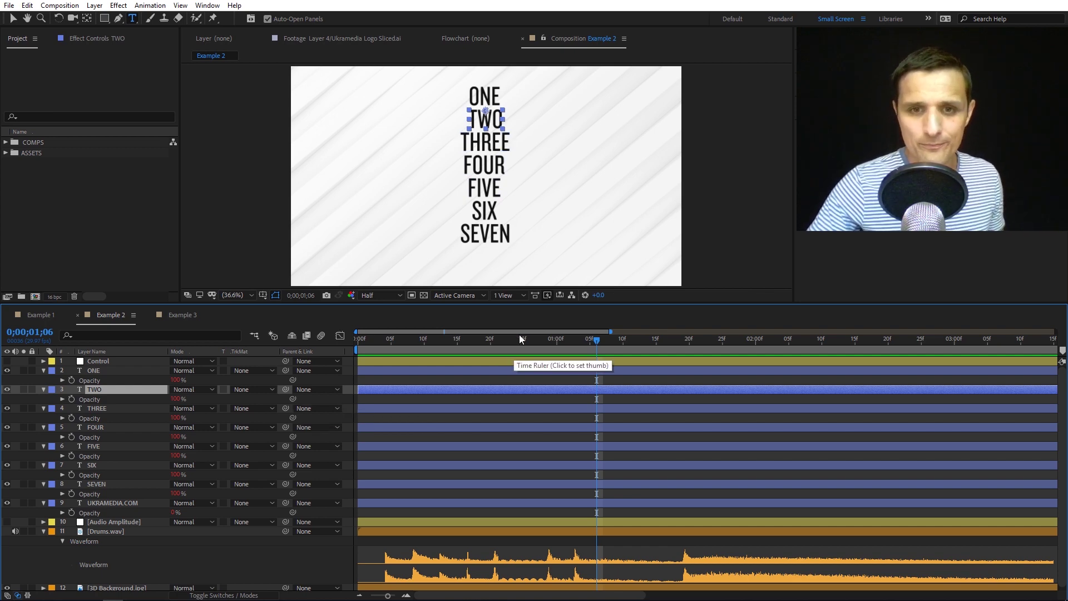
{"action": "left_click", "coordinate": [535, 343]}
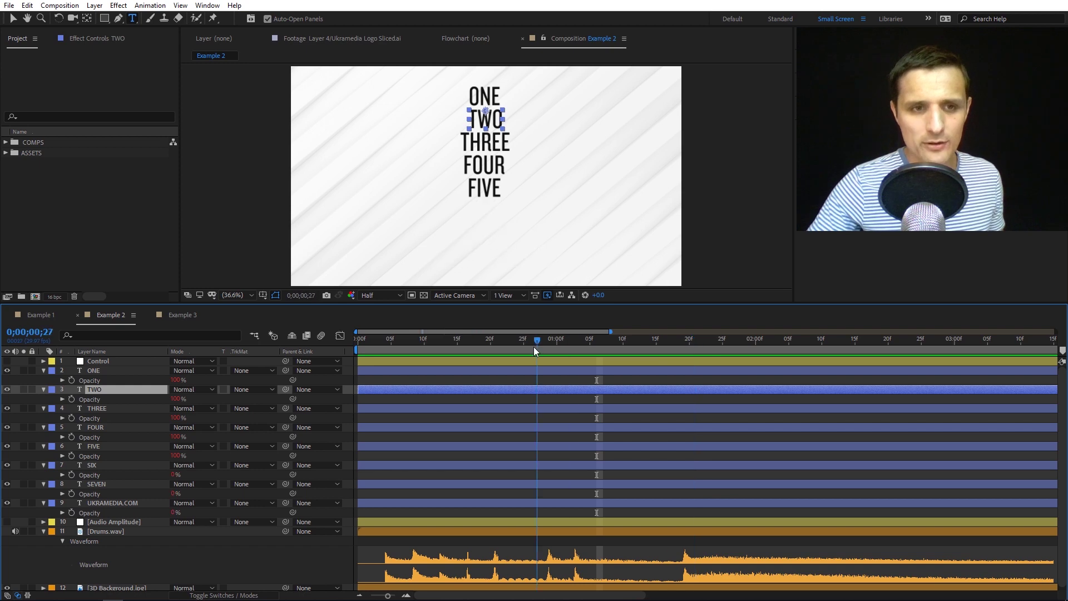
Switch to the Example 3 composition, preview the logo animation, and return near its start
{"action": "left_click", "coordinate": [175, 317]}
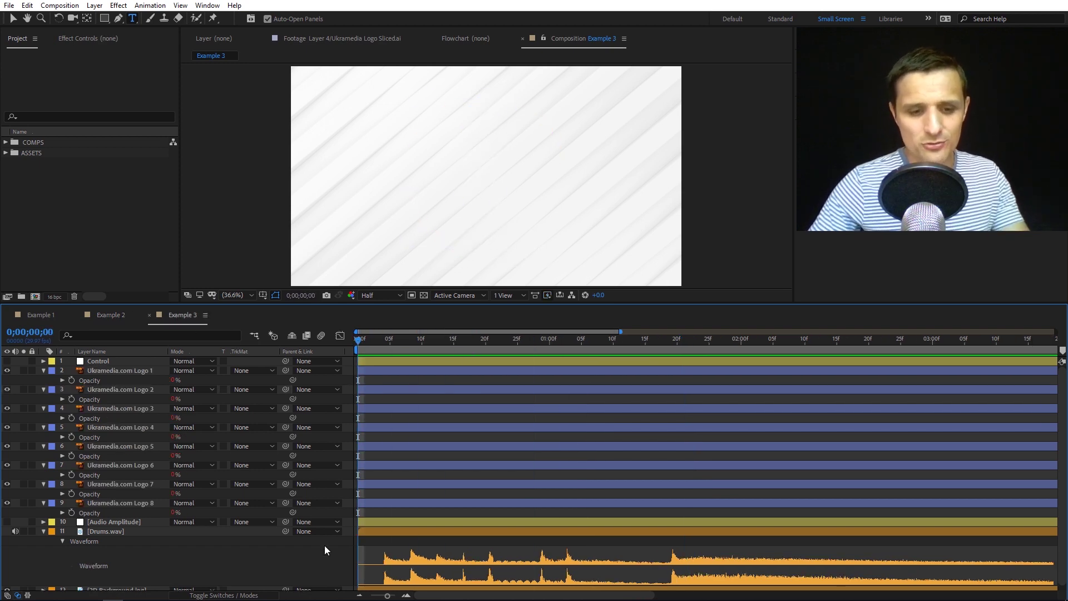
{"action": "key", "text": "space"}
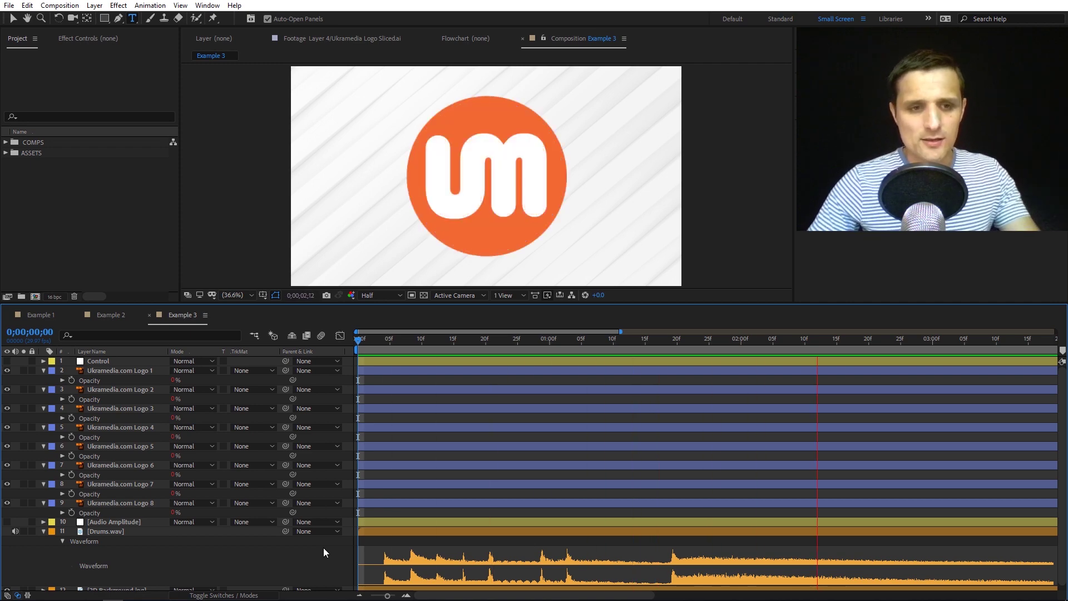
{"action": "mouse_move", "coordinate": [402, 342]}
{"action": "left_mouse_down"}
{"action": "mouse_move", "coordinate": [363, 351]}
{"action": "mouse_move", "coordinate": [457, 359]}
{"action": "mouse_move", "coordinate": [395, 367]}
{"action": "left_mouse_up"}
Step back to frame 6 and inspect the Logo 8 and Logo 3 layers' opacity
{"action": "left_click", "coordinate": [182, 371]}
{"action": "left_click", "coordinate": [173, 459]}
{"action": "left_click", "coordinate": [175, 492]}
{"action": "left_click", "coordinate": [184, 513]}
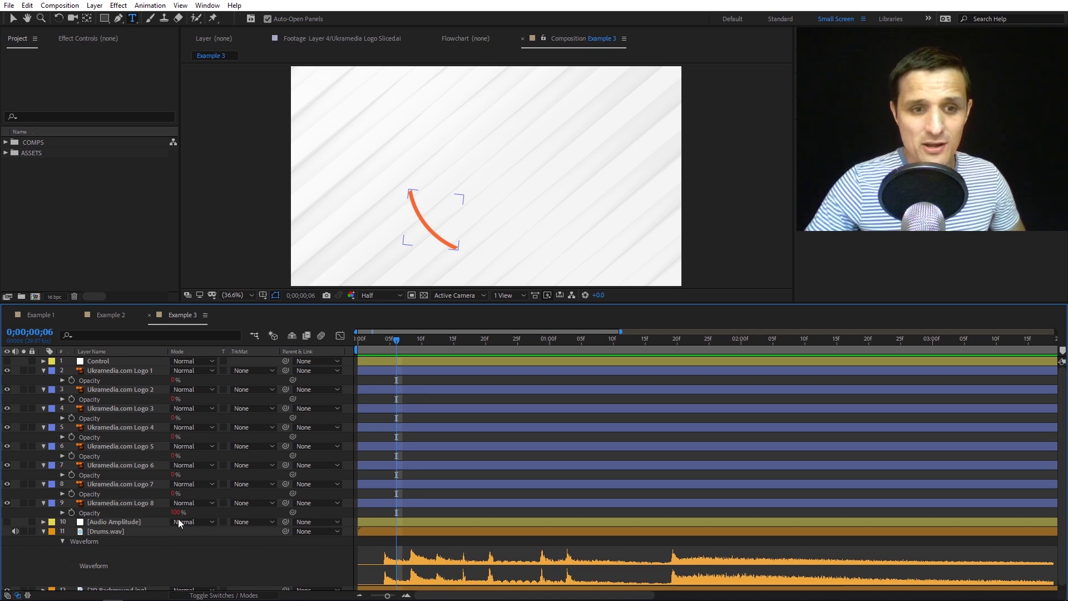
{"action": "left_click", "coordinate": [176, 418]}
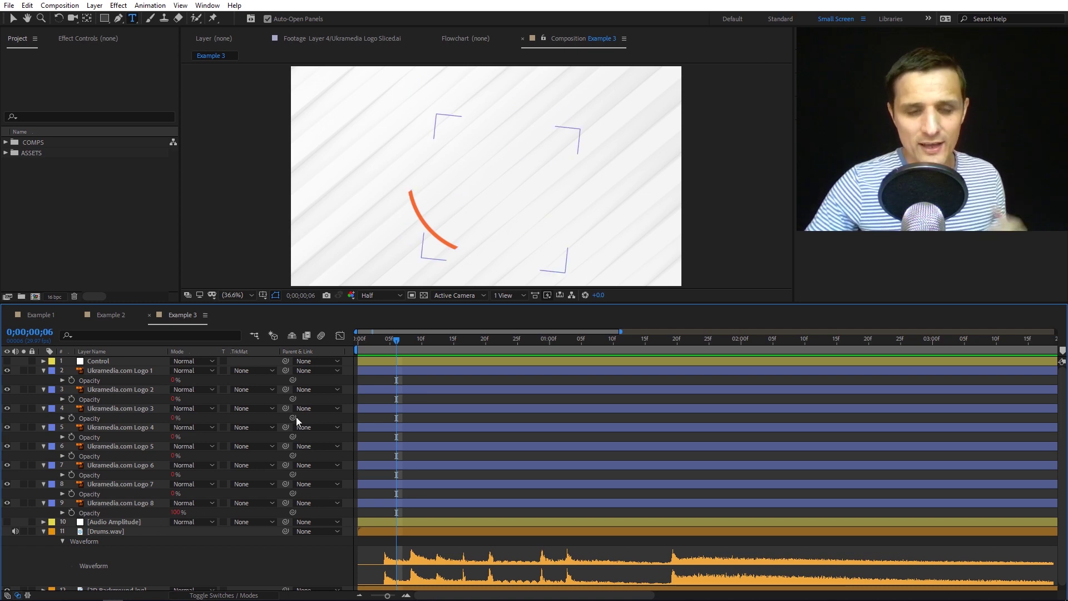
{"action": "key", "text": "F2"}
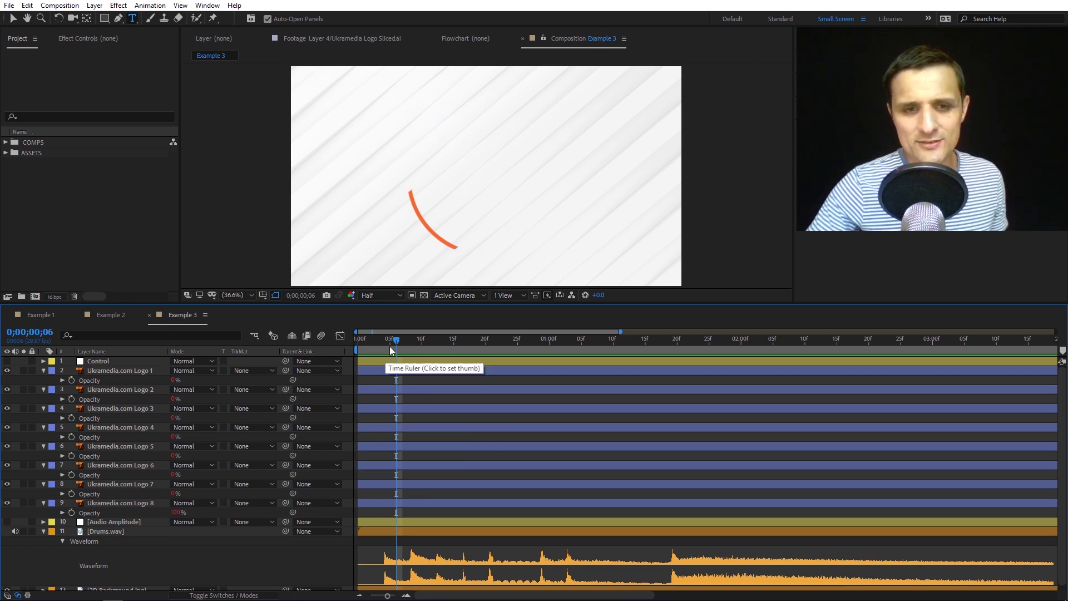
Step forward through the logo pieces and scrub to 0;00;01;28, where all eight Logo layers read 100%
{"action": "left_click", "coordinate": [402, 340]}
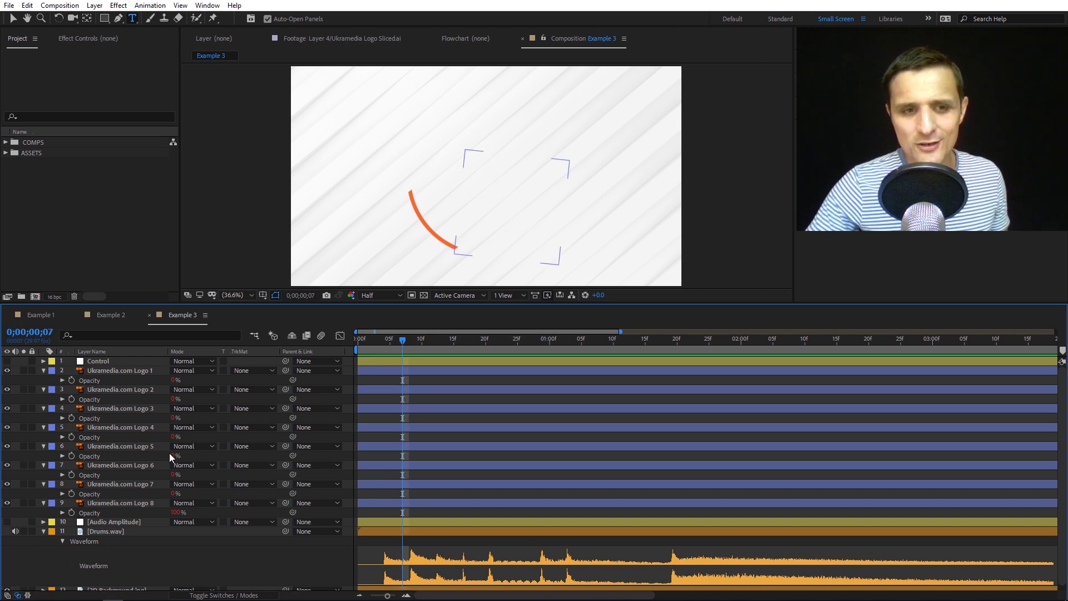
{"action": "left_click", "coordinate": [165, 484]}
{"action": "left_click", "coordinate": [163, 503]}
{"action": "left_click_drag", "start_coordinate": [367, 350], "coordinate": [731, 349]}
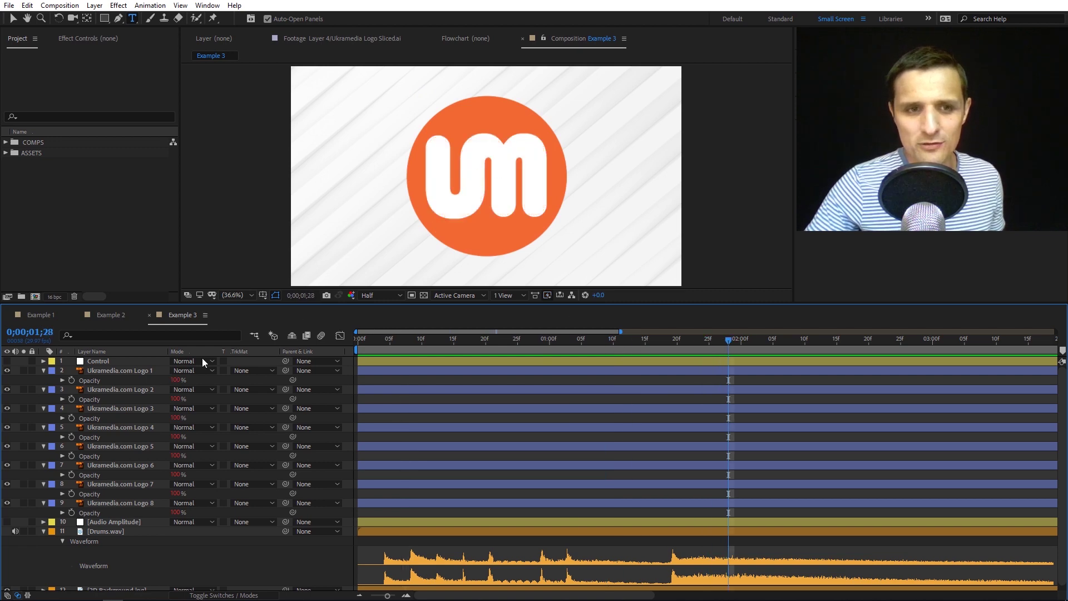
{"action": "left_click", "coordinate": [138, 368]}
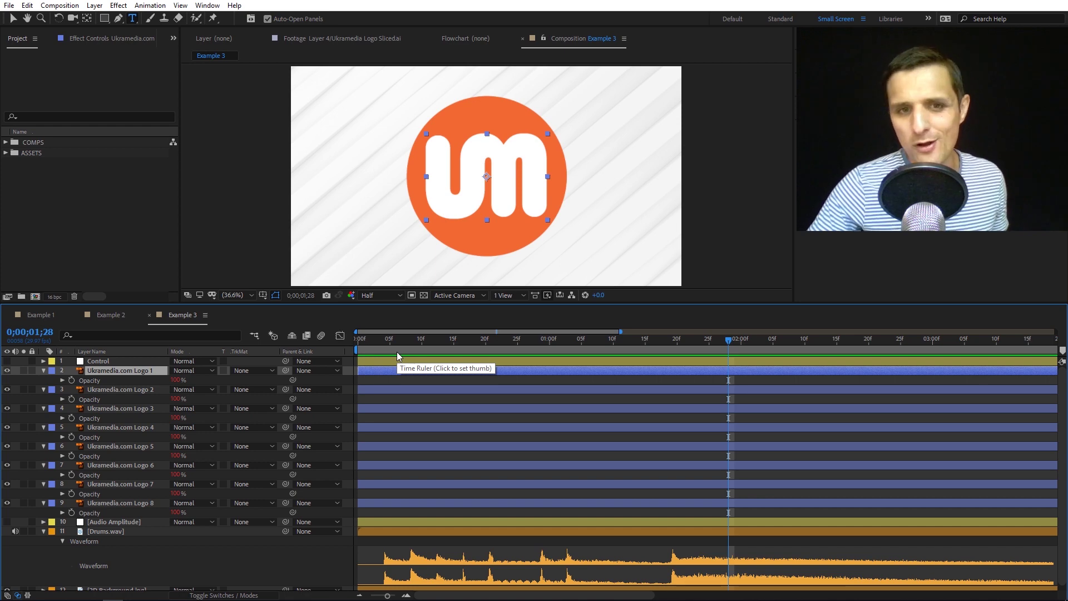
{"action": "left_click_drag", "start_coordinate": [399, 345], "coordinate": [562, 343]}
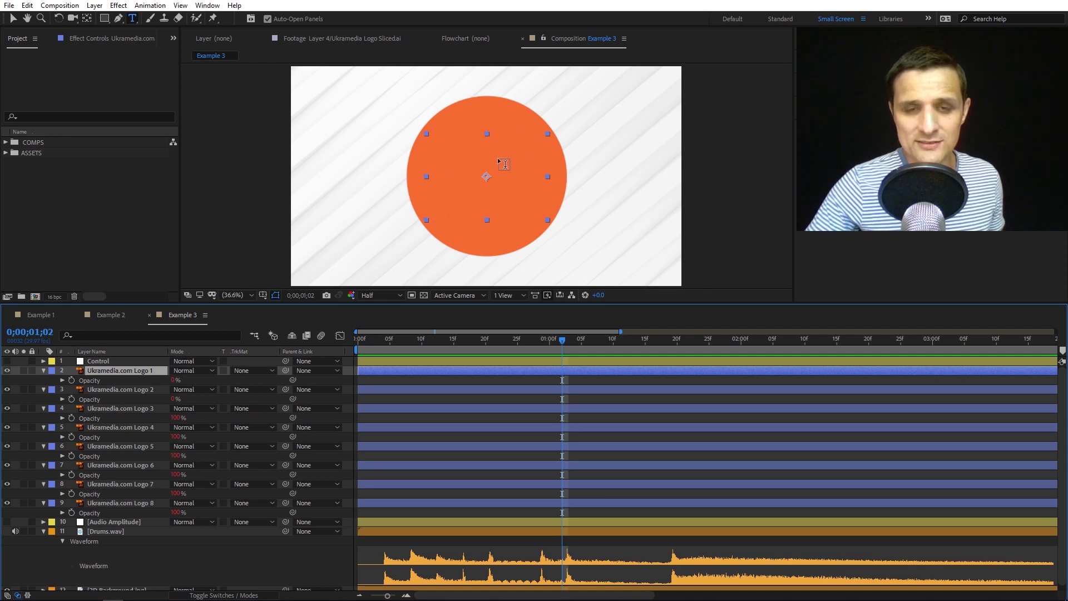
{"action": "left_click_drag", "start_coordinate": [567, 343], "coordinate": [703, 344]}
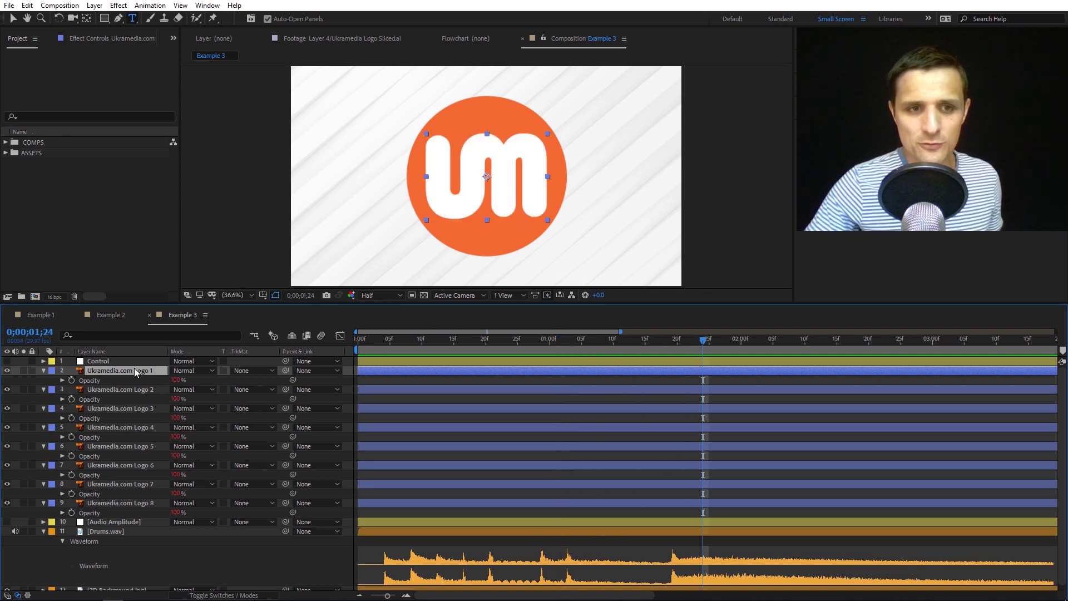
{"action": "left_click", "coordinate": [137, 504]}
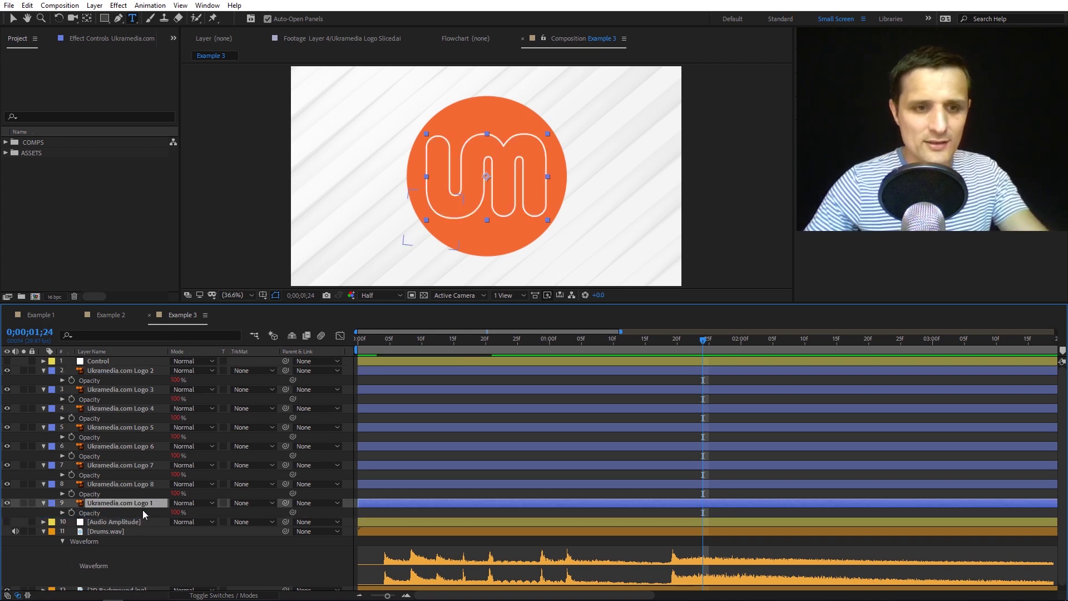
{"action": "key", "text": "ctrl+z"}
{"action": "left_click", "coordinate": [138, 504]}
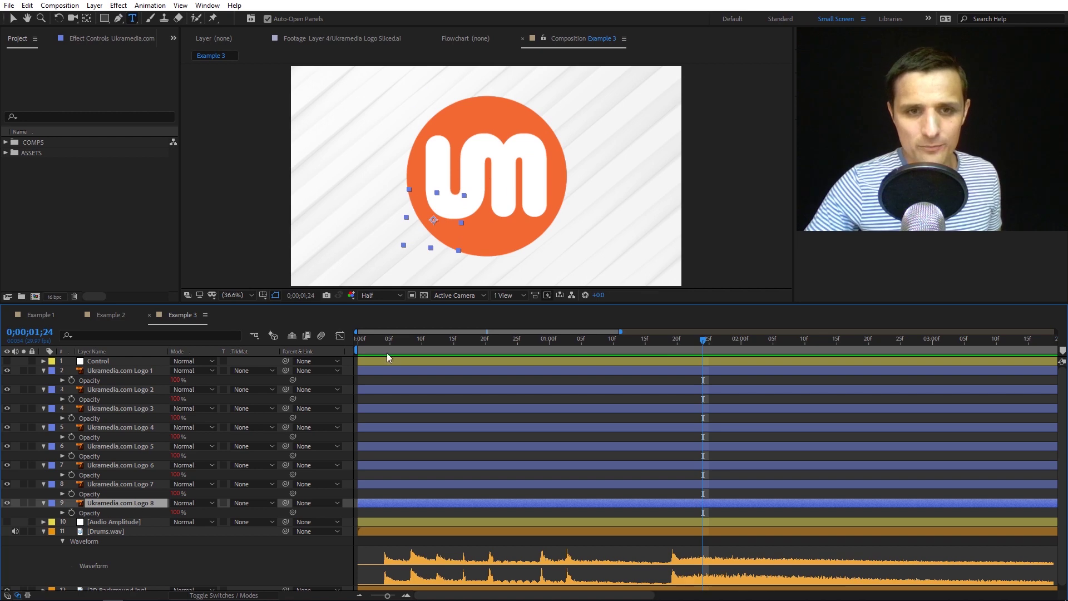
{"action": "left_click_drag", "start_coordinate": [391, 343], "coordinate": [523, 342]}
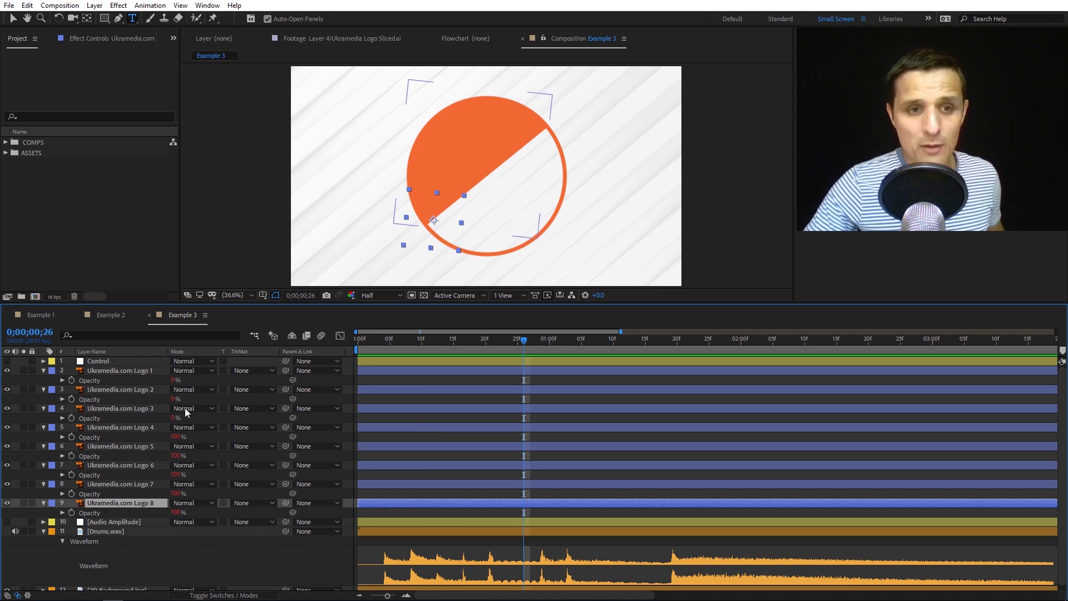
{"action": "left_click_drag", "start_coordinate": [535, 339], "coordinate": [557, 340]}
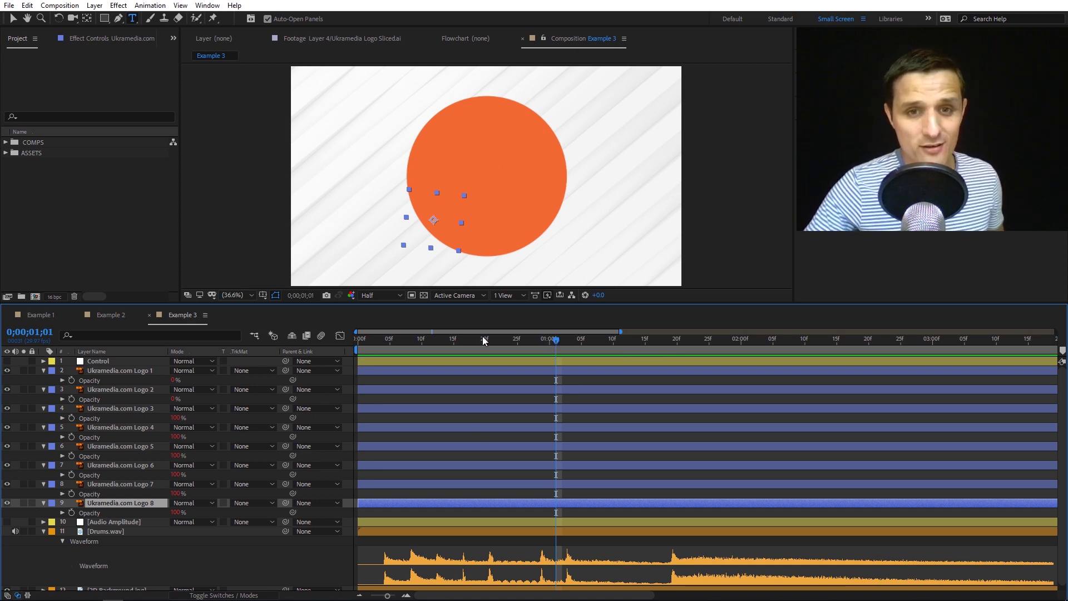
{"action": "left_click", "coordinate": [453, 347]}
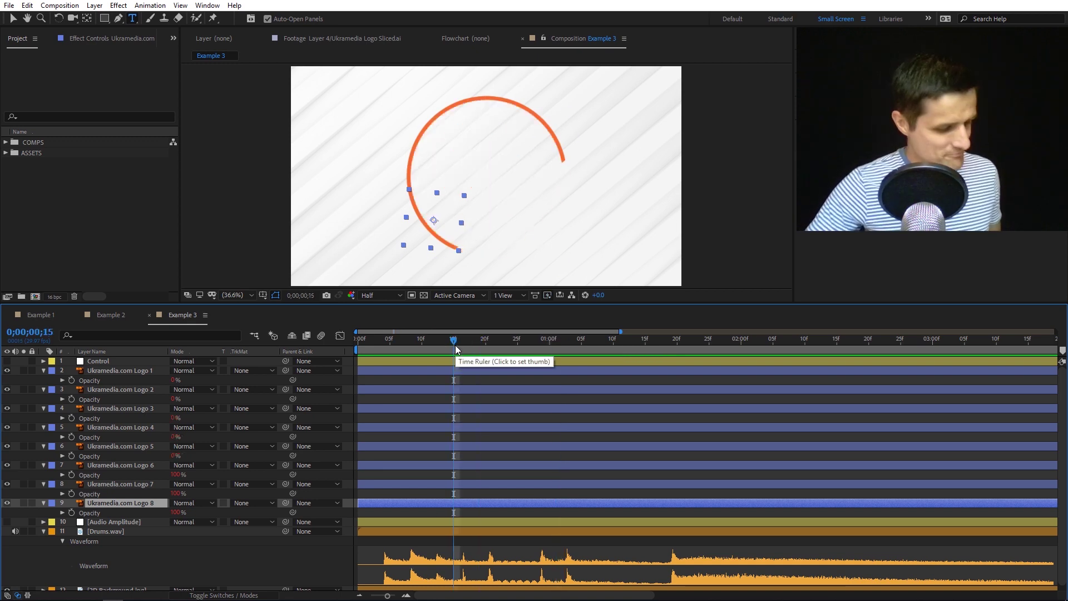